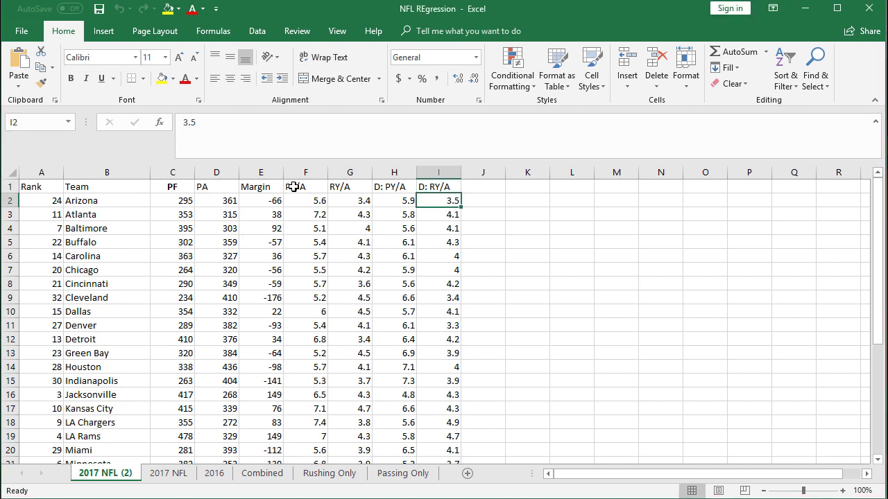
# Review the PY/A, RY/A, D: PY/A and D: RY/A headers and how Margin is calculated from PF and PA for Arizona.
pyautogui.moveTo(294, 186); pyautogui.dragTo(430, 187)
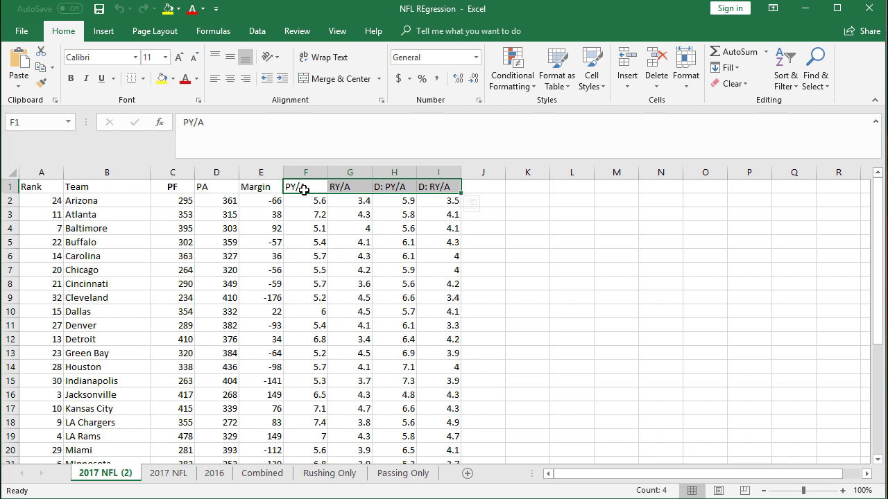
pyautogui.click(343, 188)
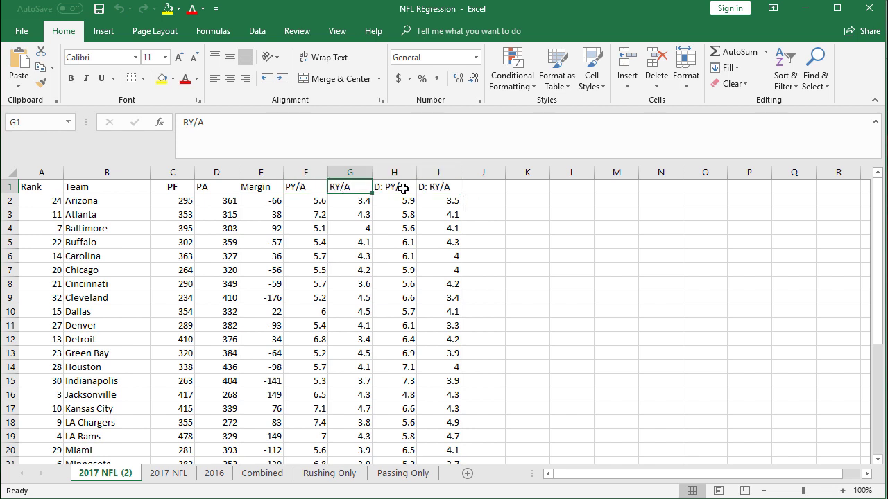
pyautogui.click(402, 187)
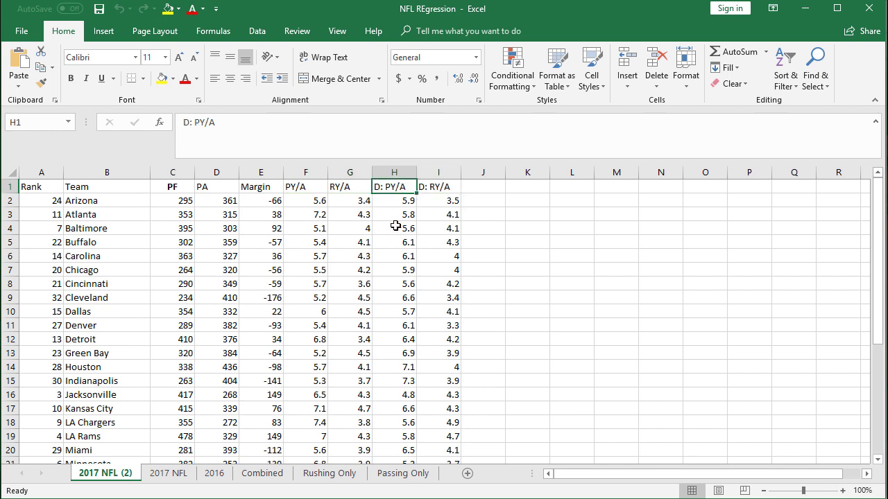
pyautogui.click(441, 186)
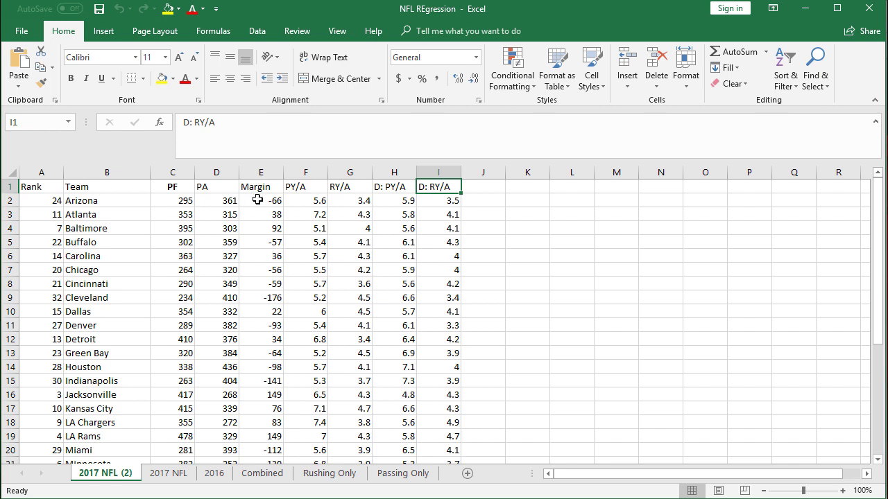
pyautogui.click(258, 199)
pyautogui.moveTo(258, 199); pyautogui.dragTo(257, 258)
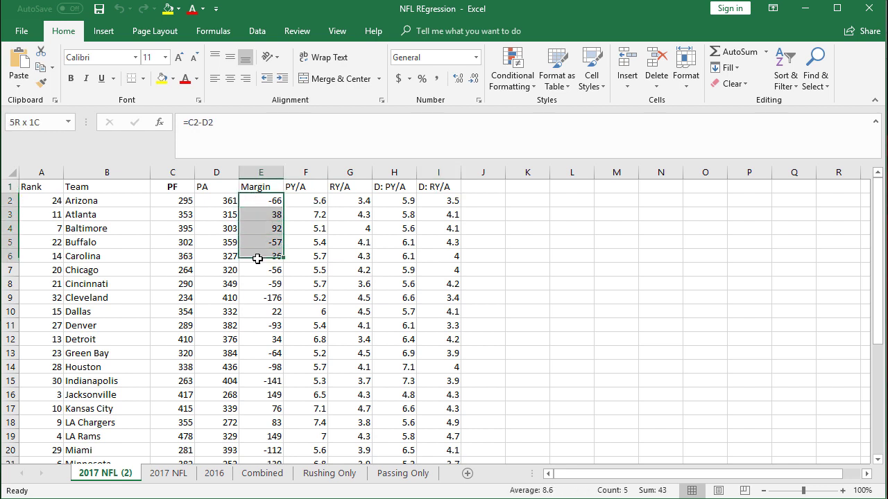
pyautogui.click(180, 202)
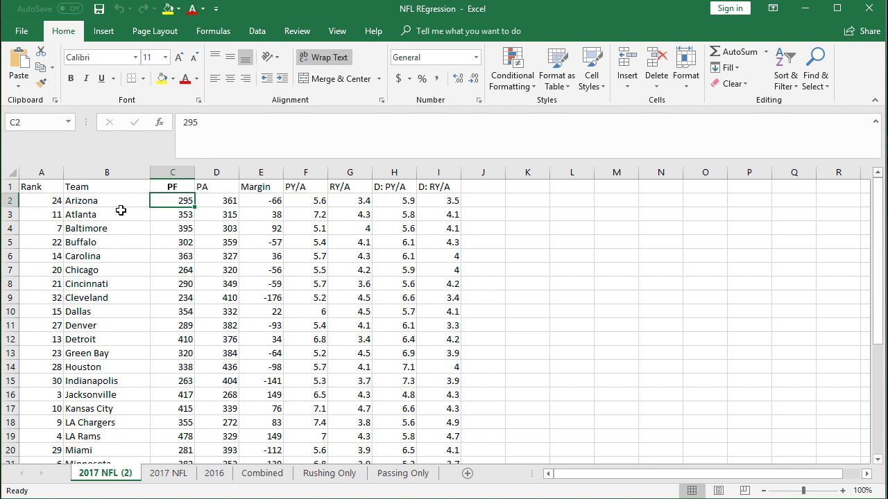
pyautogui.click(96, 202)
pyautogui.click(233, 200)
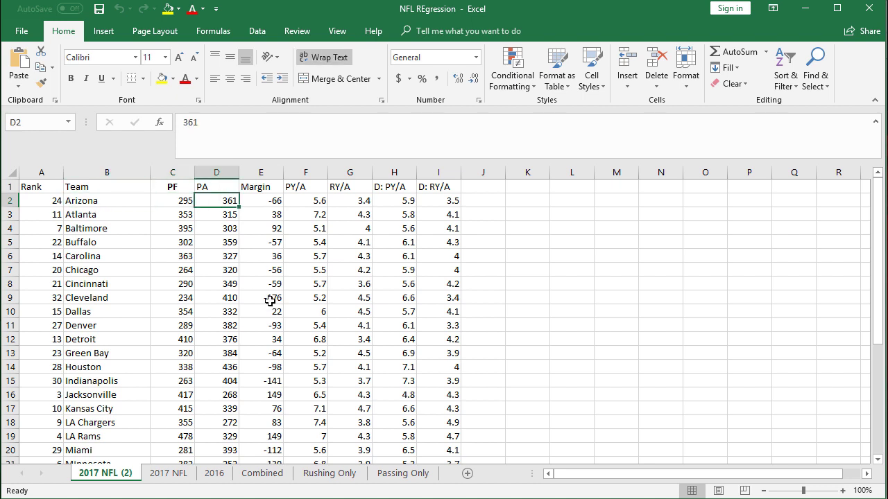
pyautogui.click(272, 199)
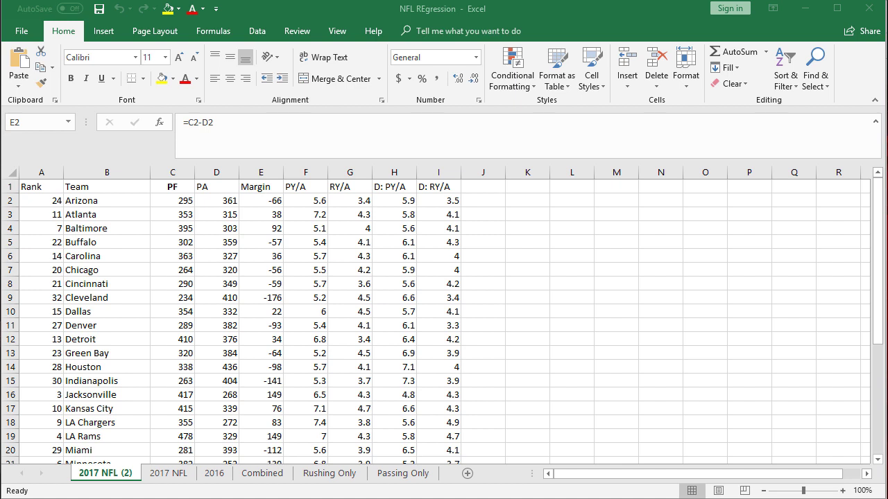
# Switch to the Pro Football Reference 2017 page in Chrome and examine the Team Offense table, its NY/A definition and its export options.
pyautogui.hotkey('alt', 'Tab')
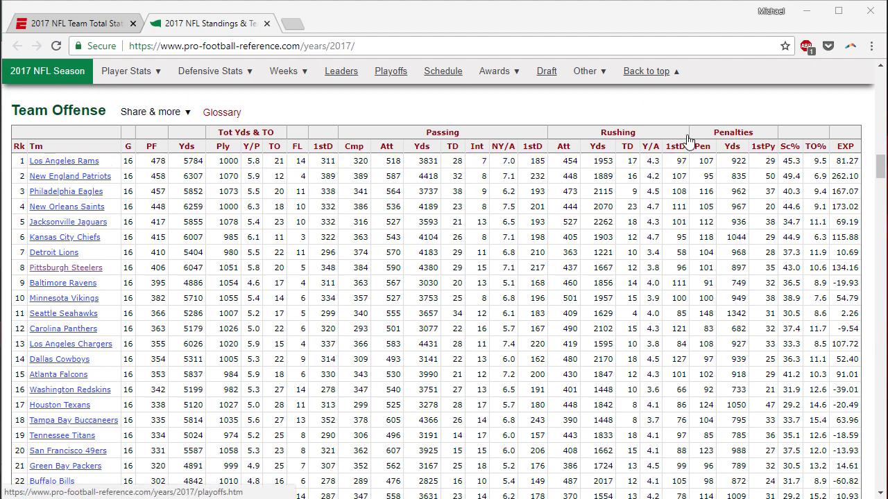
pyautogui.moveTo(881, 164); pyautogui.dragTo(881, 78)
pyautogui.moveTo(196, 136)
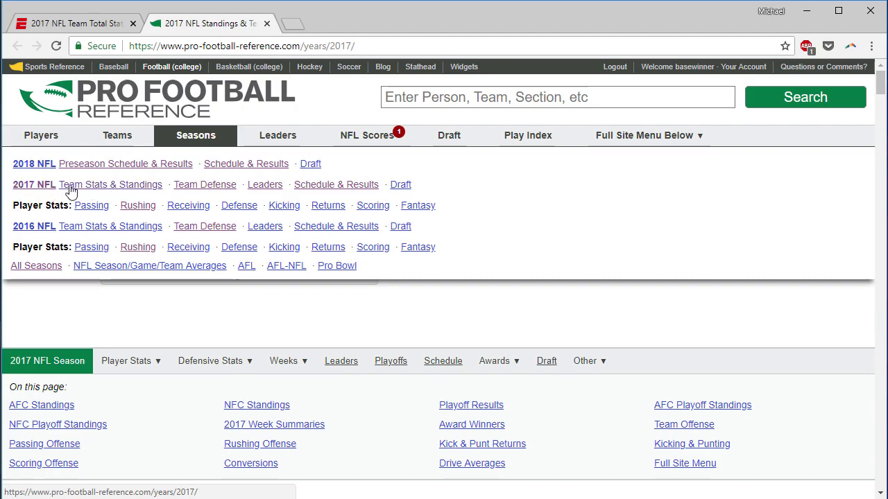
pyautogui.moveTo(881, 81); pyautogui.dragTo(878, 166)
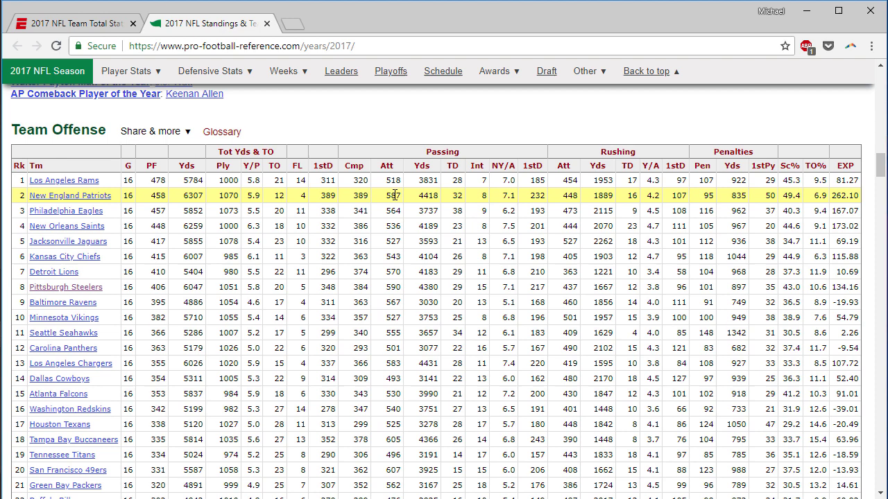
pyautogui.moveTo(504, 174)
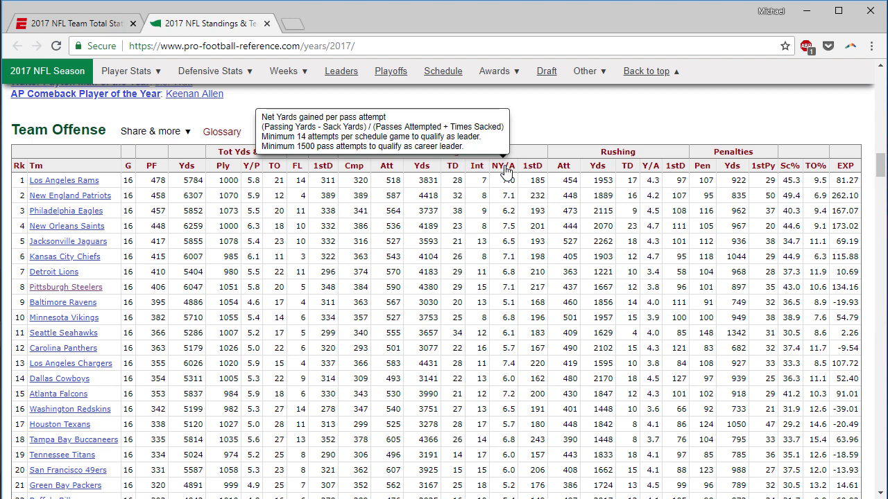
pyautogui.click(148, 135)
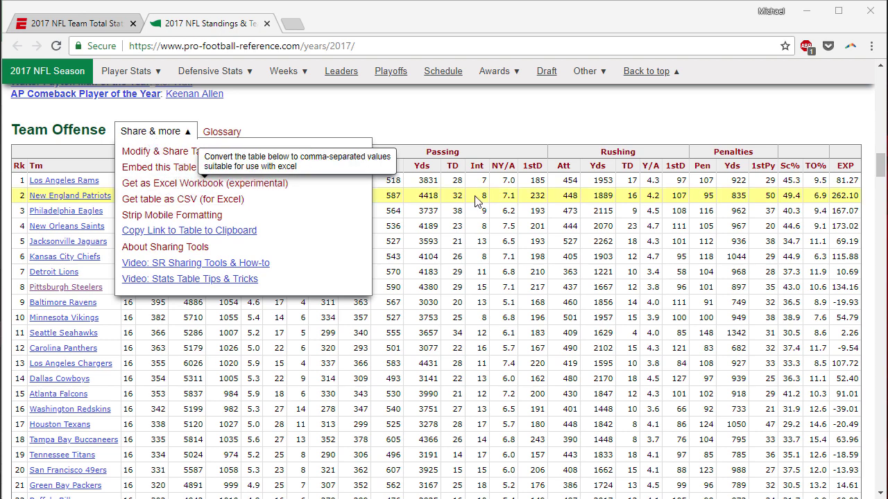
# Switch back to the Excel workbook and open the Regression tool from the data analysis tools.
pyautogui.hotkey('alt', 'Tab')
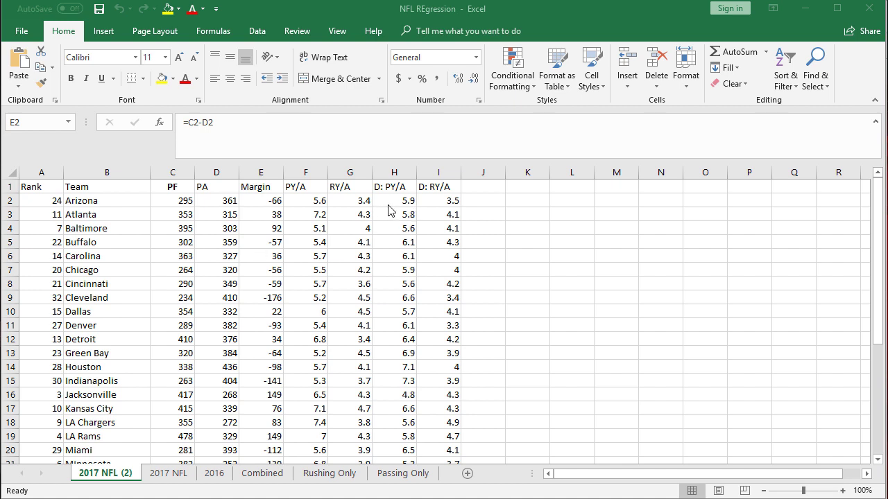
pyautogui.click(259, 32)
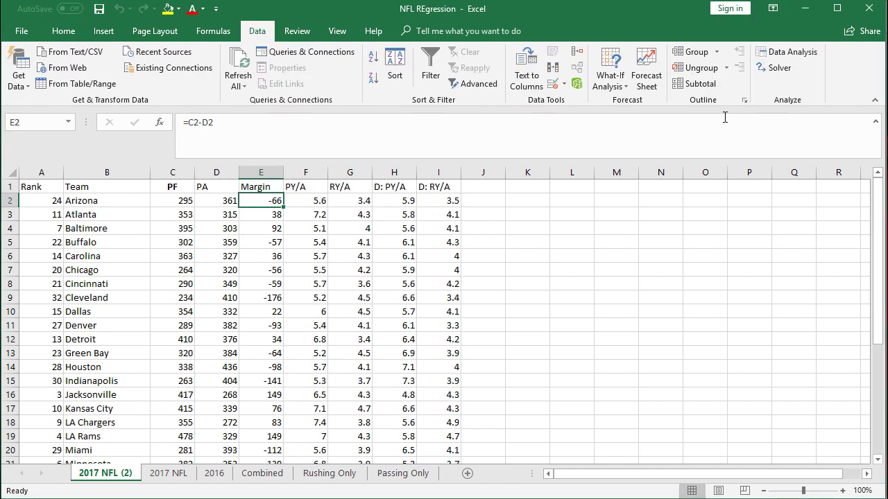
pyautogui.click(791, 51)
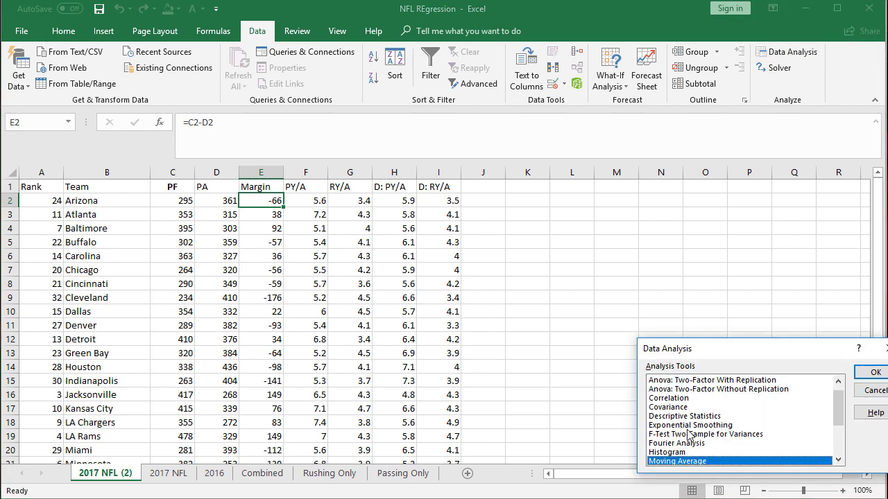
pyautogui.moveTo(843, 404); pyautogui.dragTo(844, 434)
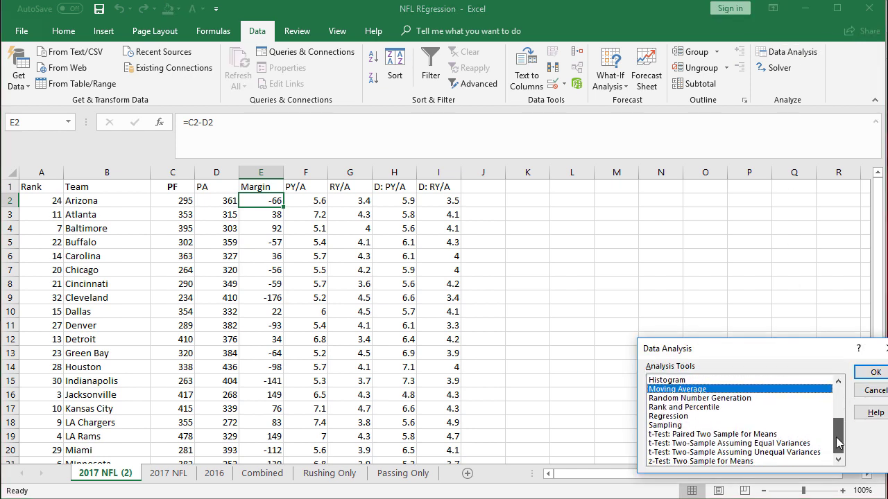
pyautogui.click(700, 416)
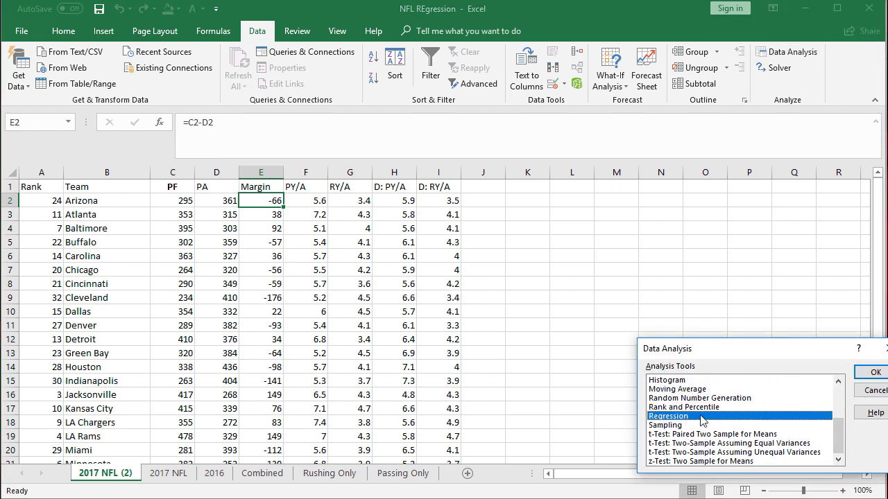
pyautogui.click(875, 375)
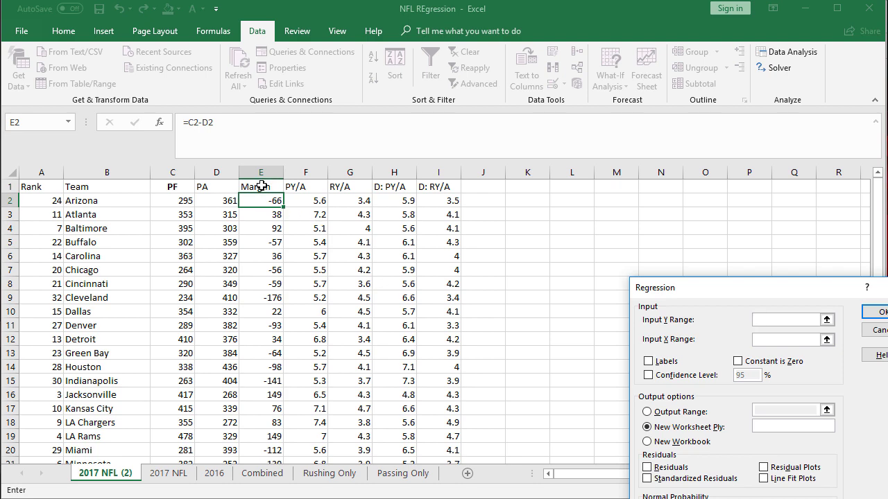
# Set the regression's Y range to the Margin column $E$1:$E$33 and its X range to the four per-attempt columns $F$1:$I$33.
pyautogui.moveTo(261, 186); pyautogui.dragTo(268, 299)
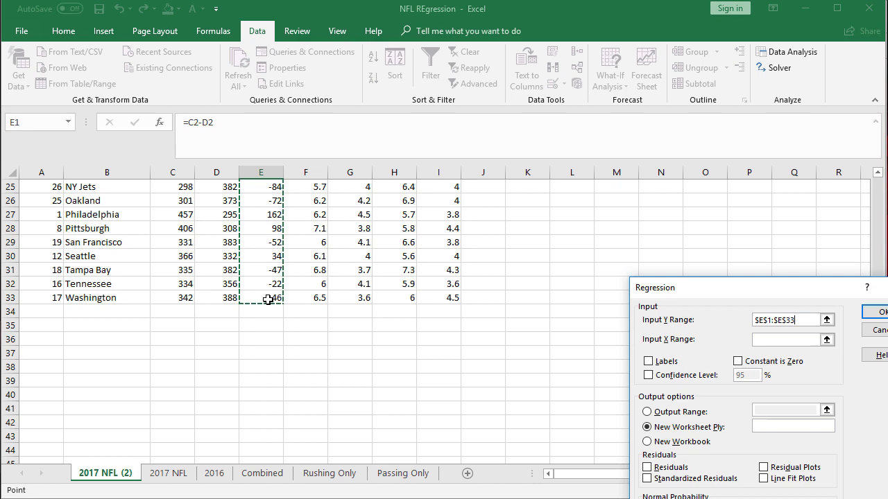
pyautogui.click(827, 341)
pyautogui.scroll(8, 388, 278)
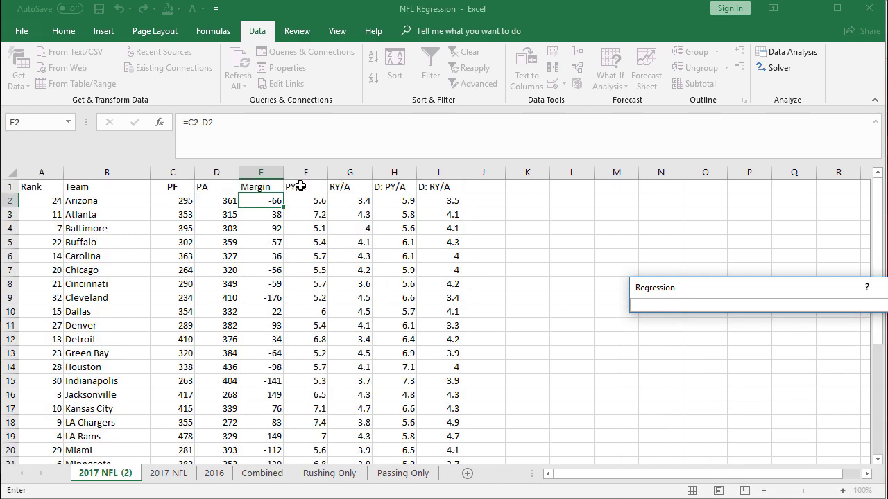
pyautogui.moveTo(301, 185); pyautogui.dragTo(436, 292)
pyautogui.hotkey('ctrl', 'shift', 'Down')
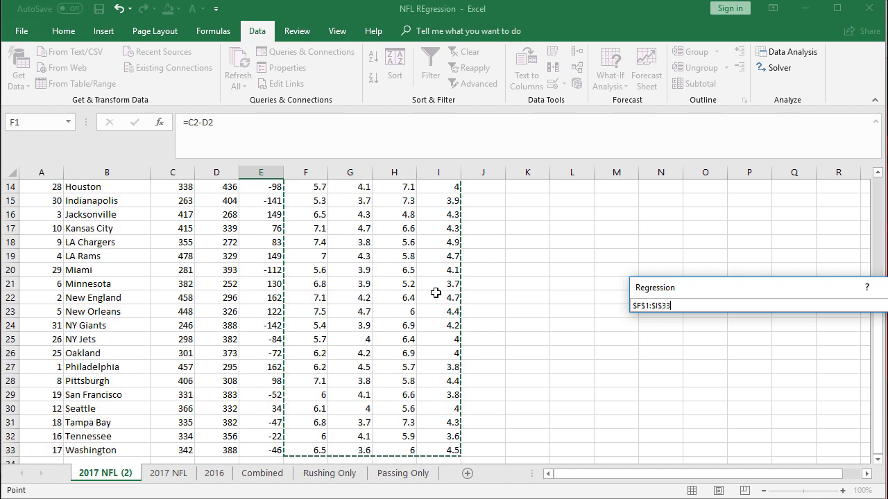
pyautogui.press('Return')
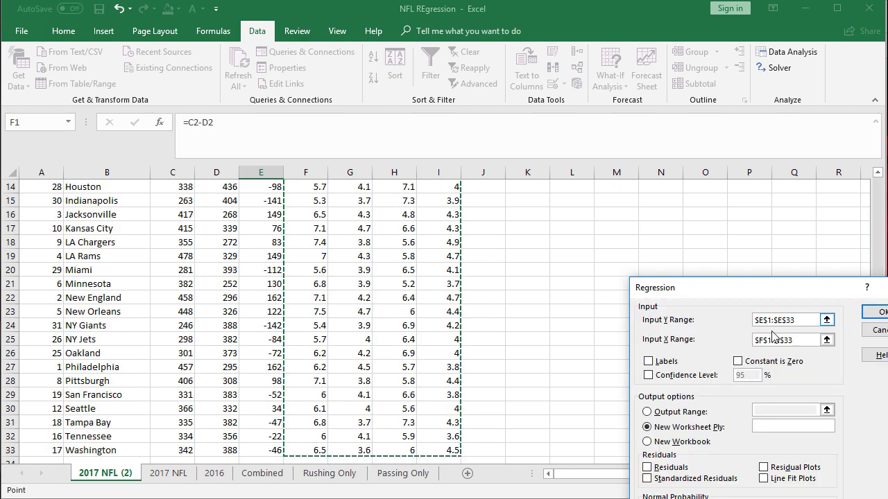
# Enable Labels and Constant is Zero, set the output range to $K$4, and run the regression.
pyautogui.click(649, 361)
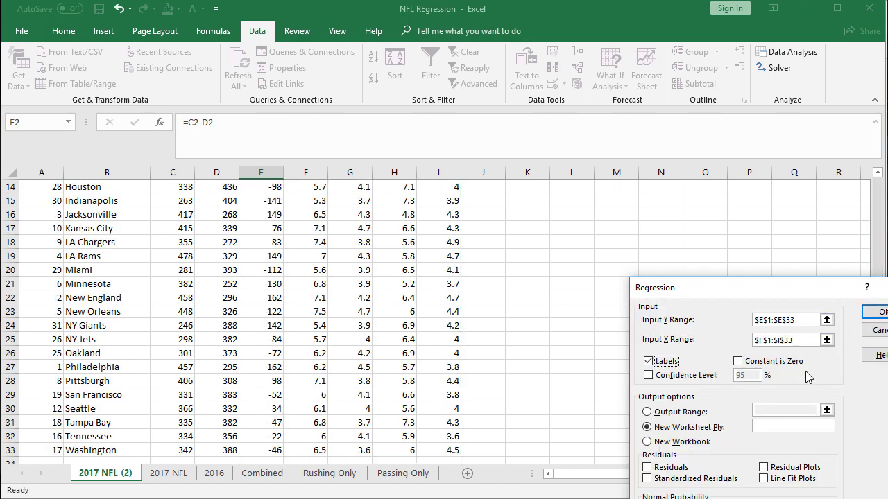
pyautogui.click(737, 361)
pyautogui.click(646, 412)
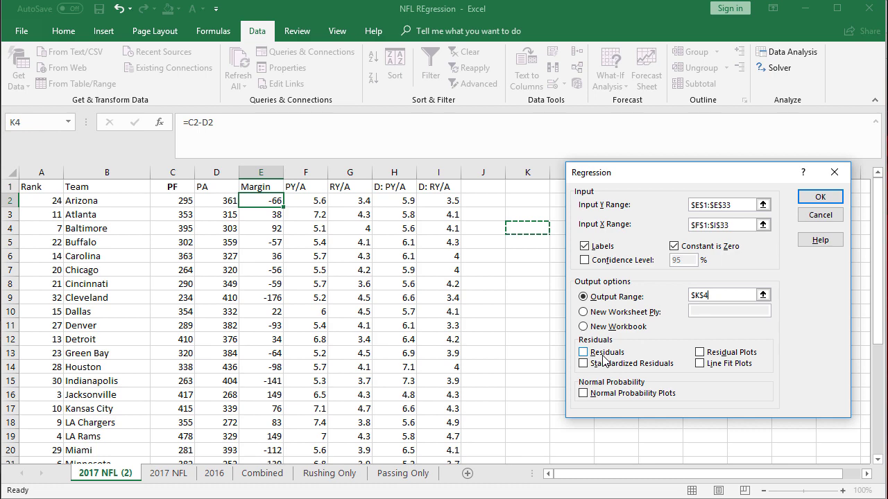
pyautogui.click(808, 200)
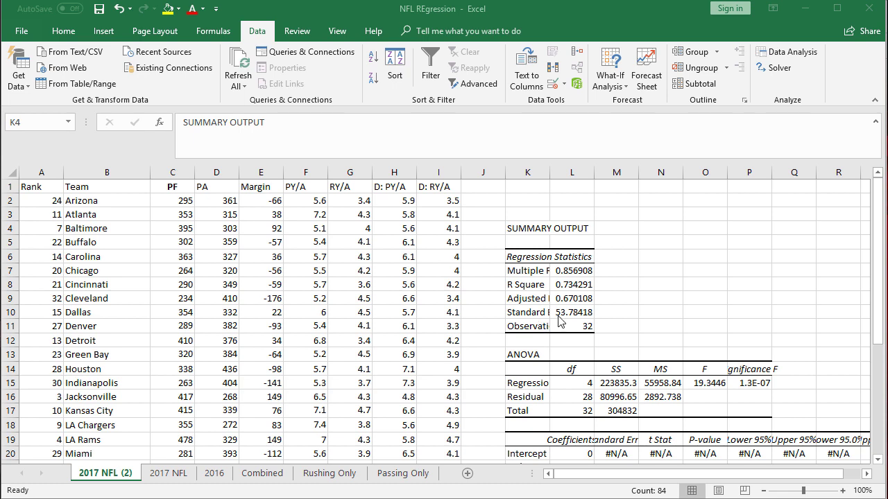
# Examine the regression's R Square against the Margin and per-attempt data, and the coefficients for PY/A and D: PY/A.
pyautogui.click(563, 286)
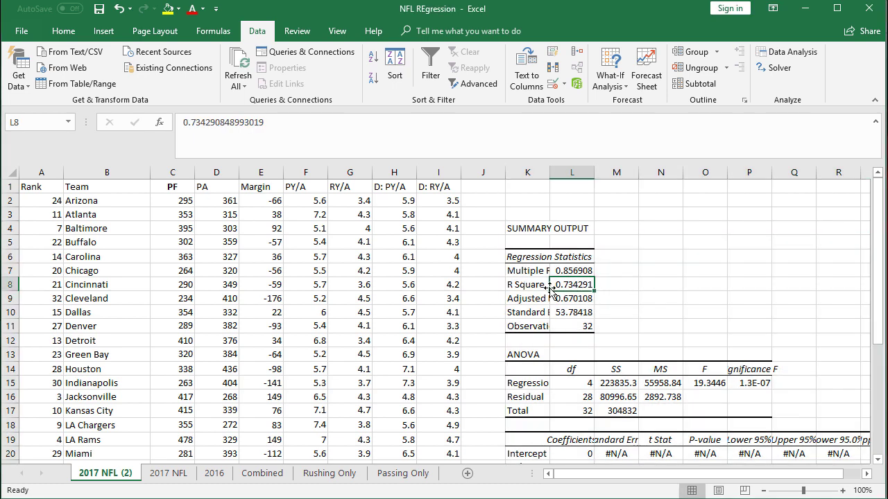
pyautogui.click(267, 201)
pyautogui.moveTo(316, 187); pyautogui.dragTo(444, 299)
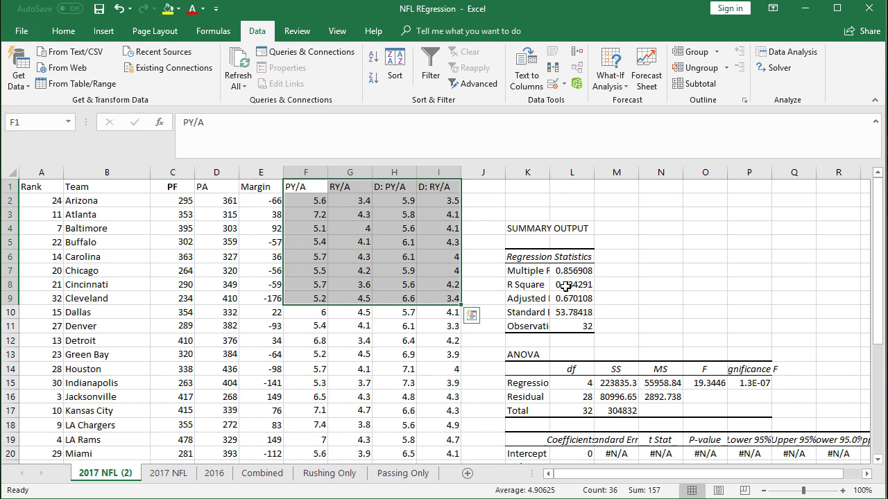
pyautogui.click(566, 285)
pyautogui.click(572, 462)
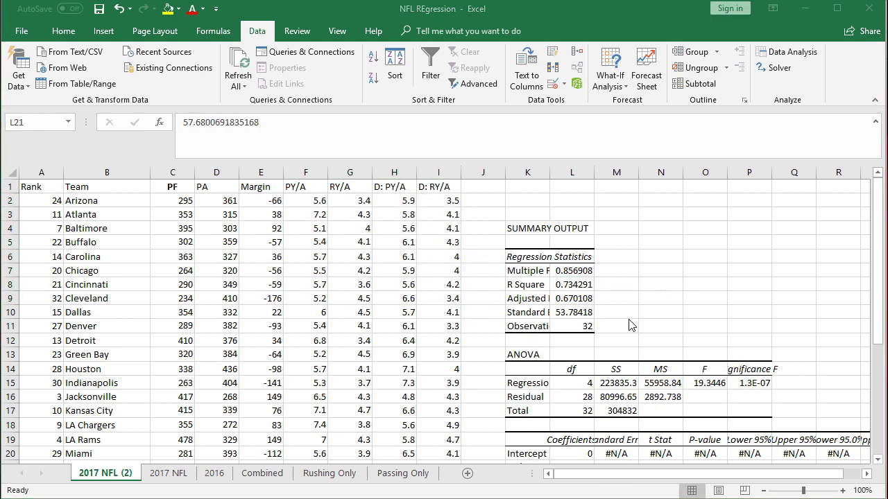
pyautogui.scroll(-3, 624, 305)
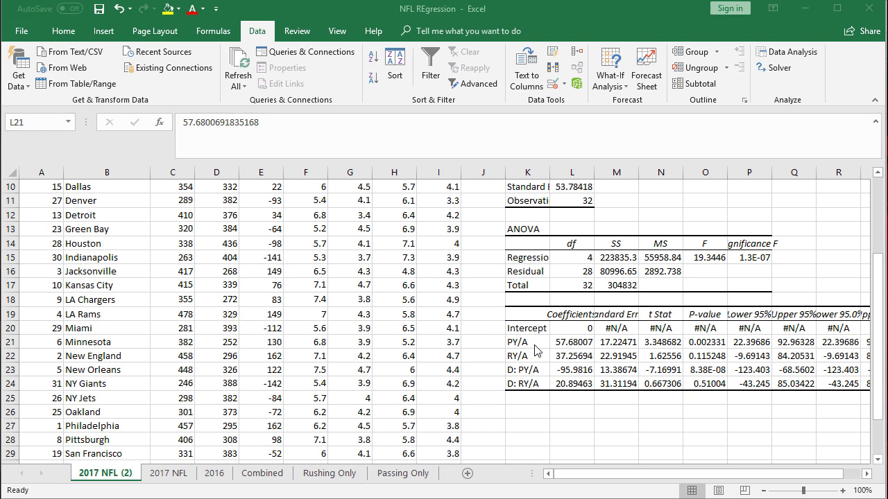
pyautogui.click(573, 347)
pyautogui.click(534, 341)
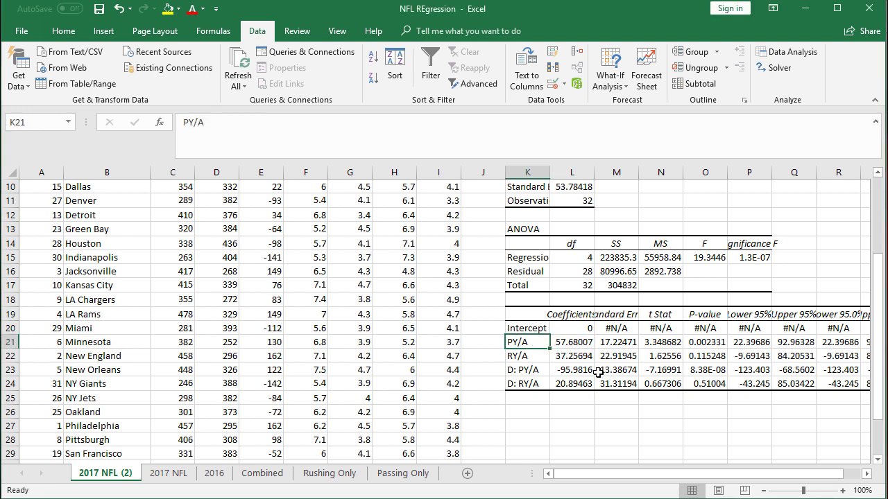
pyautogui.click(576, 345)
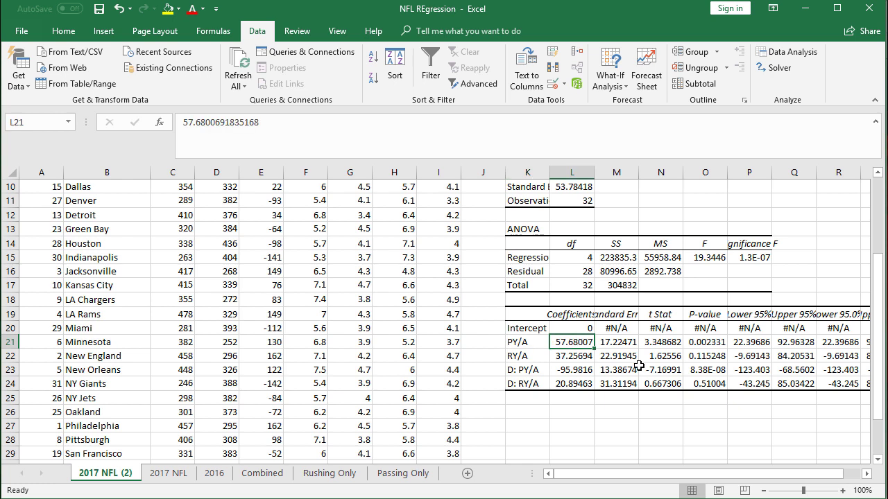
pyautogui.click(519, 370)
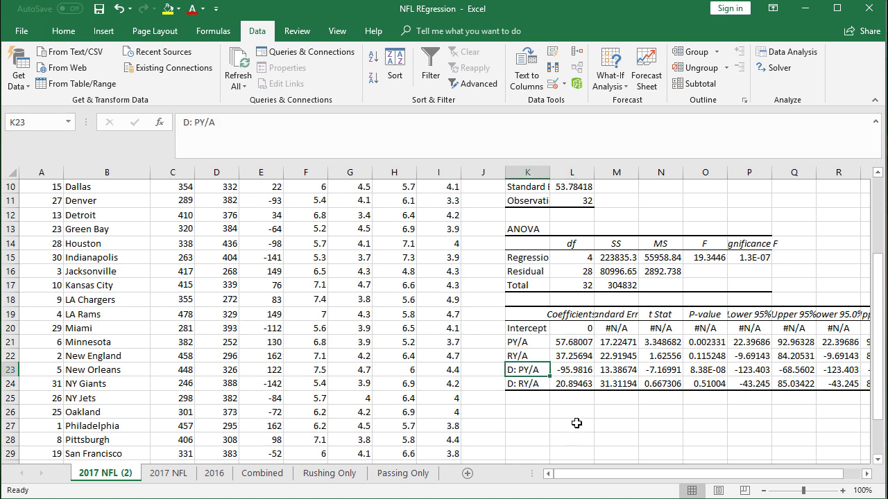
pyautogui.click(576, 367)
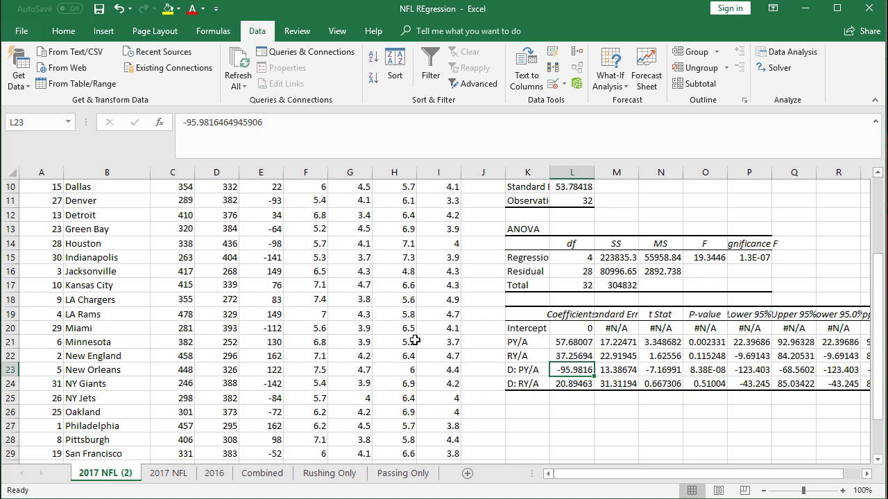
pyautogui.moveTo(525, 369); pyautogui.dragTo(574, 371)
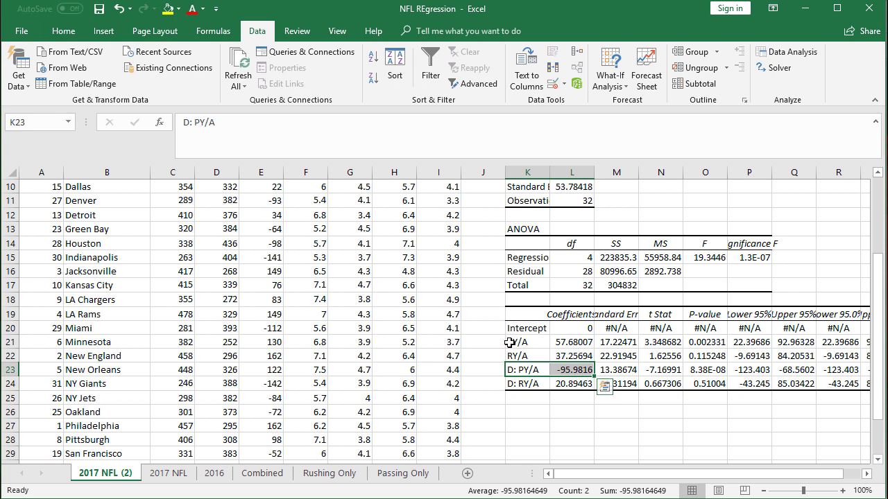
# Examine the offensive PY/A and RY/A coefficients and the D: RY/A coefficient in the 2017 regression output.
pyautogui.moveTo(514, 342); pyautogui.dragTo(563, 358)
pyautogui.moveTo(527, 383); pyautogui.dragTo(579, 386)
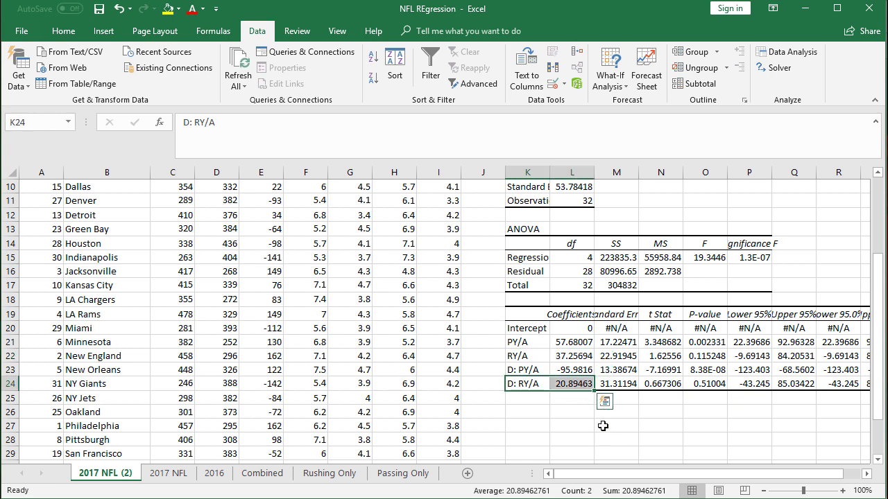
# Switch to the Combined sheet and compare the PY/A and D: PY/A coefficients in its regression output.
pyautogui.click(261, 473)
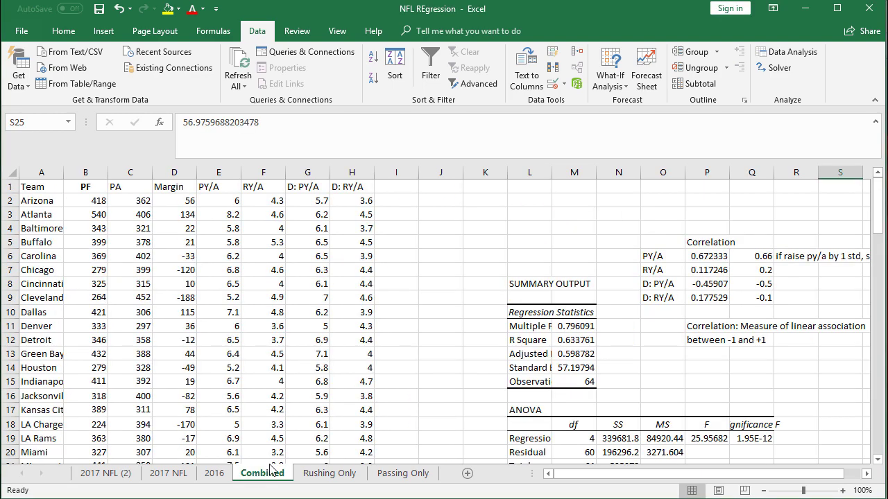
pyautogui.scroll(-1, 527, 402)
pyautogui.hscroll(4, 771, 427)
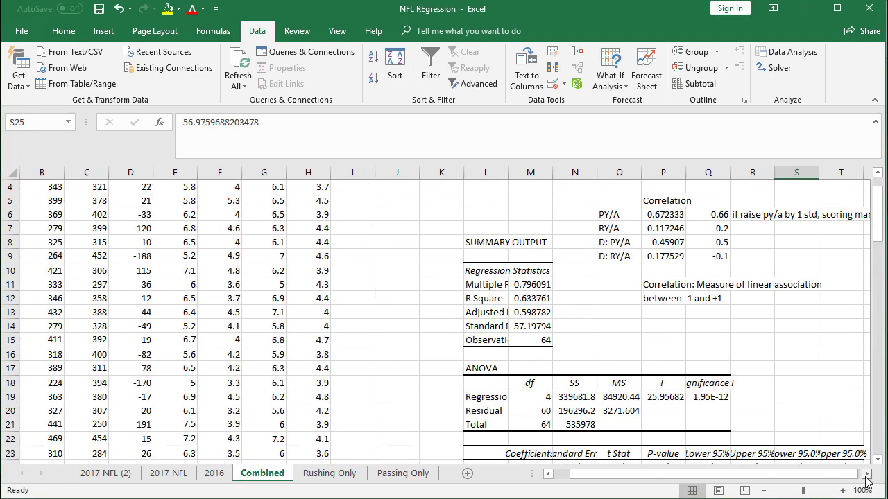
pyautogui.scroll(-3, 400, 282)
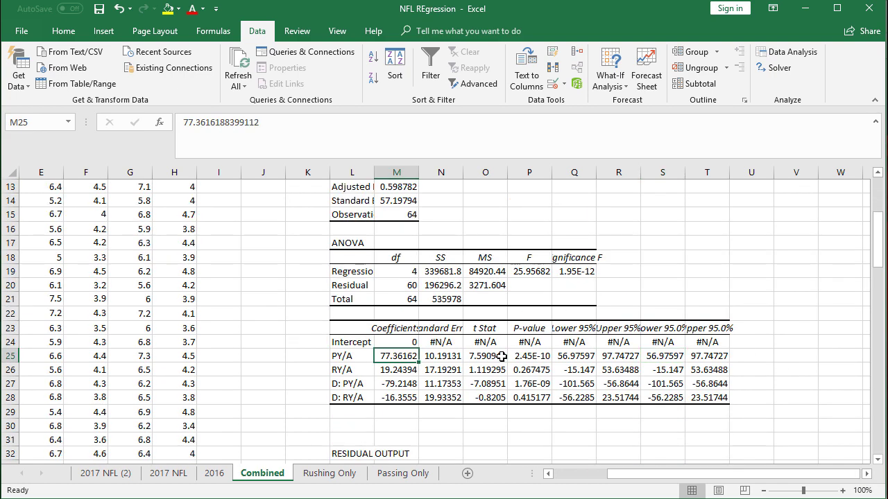
pyautogui.moveTo(342, 356); pyautogui.dragTo(390, 356)
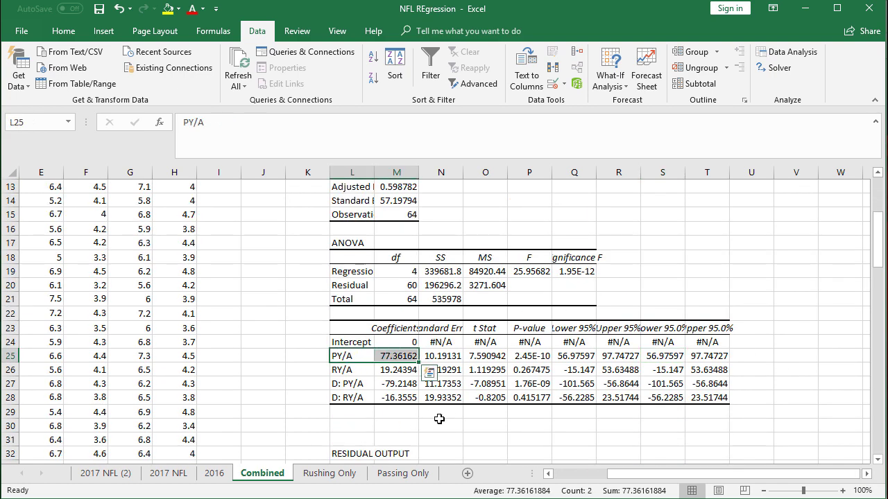
pyautogui.moveTo(344, 384); pyautogui.dragTo(397, 383)
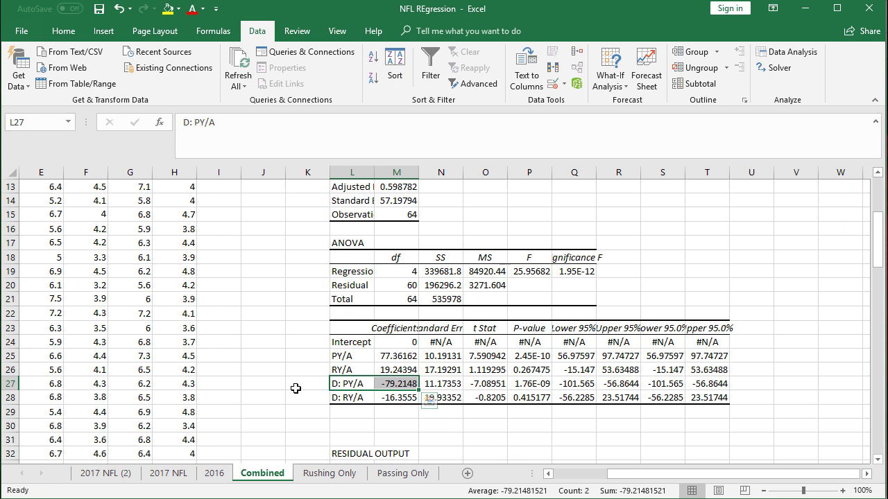
pyautogui.click(339, 358)
pyautogui.click(339, 384)
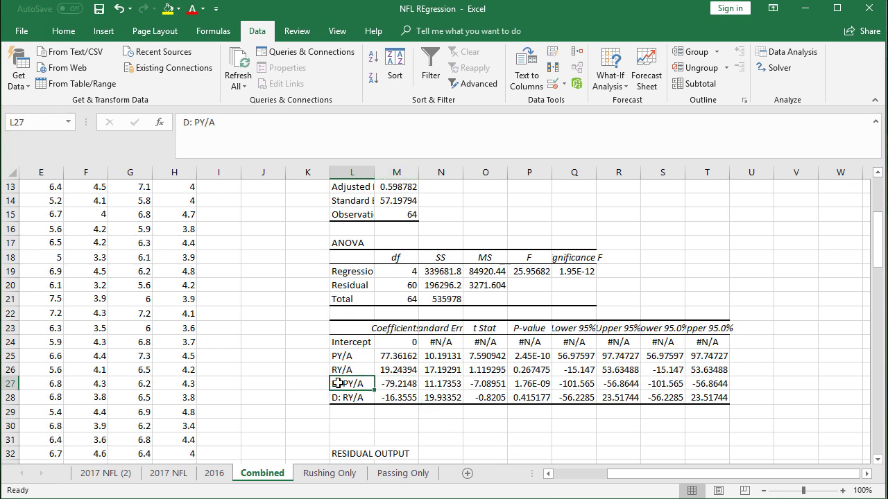
# Examine the rushing coefficients RY/A and D: RY/A in the Combined sheet's regression output.
pyautogui.moveTo(351, 370); pyautogui.dragTo(390, 369)
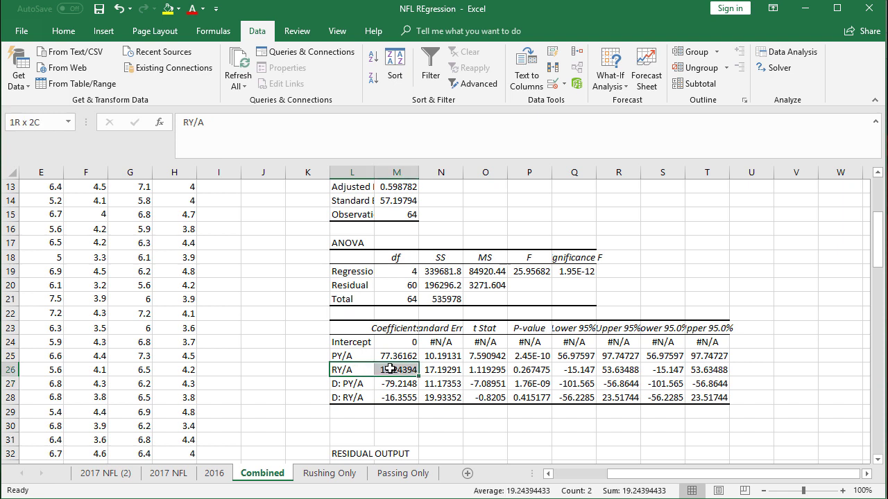
pyautogui.moveTo(347, 397); pyautogui.dragTo(392, 398)
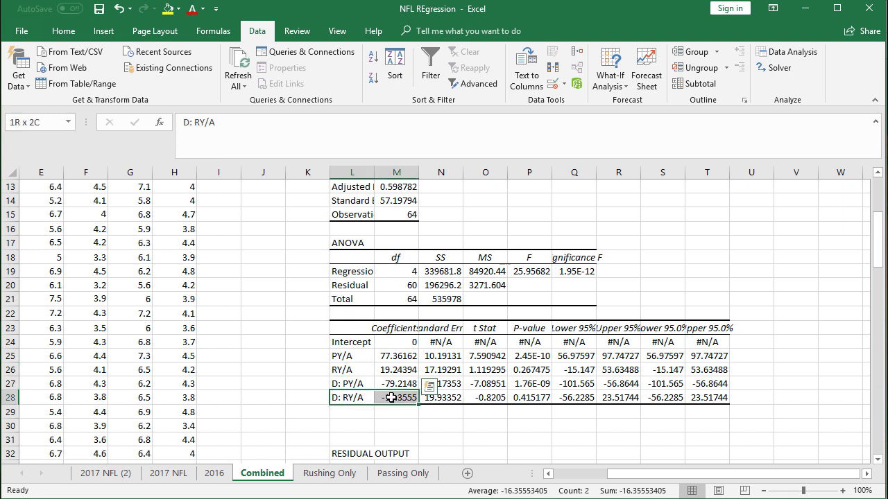
pyautogui.click(301, 397)
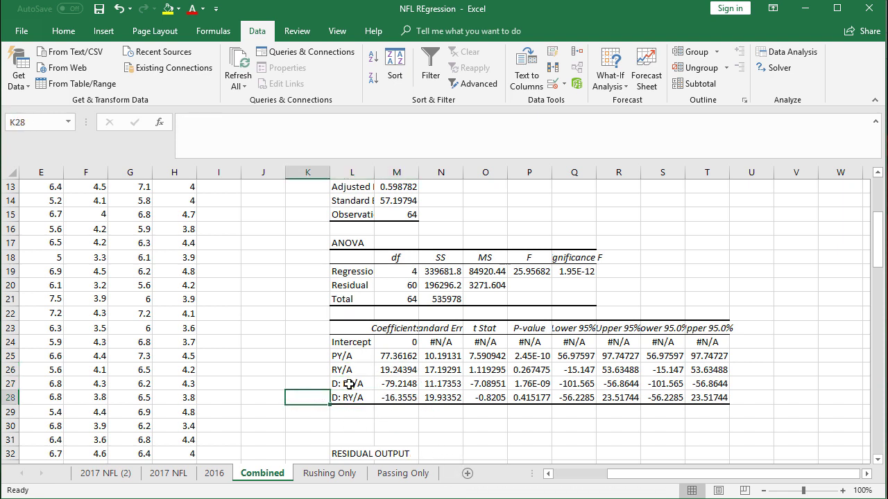